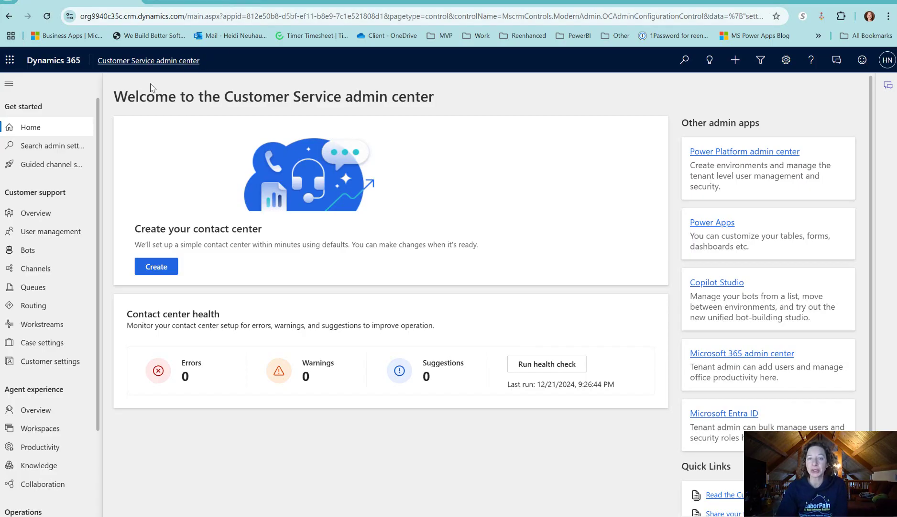
Open the service configuration settings from Other Settings in the Customer Service case settings.
click(42, 342)
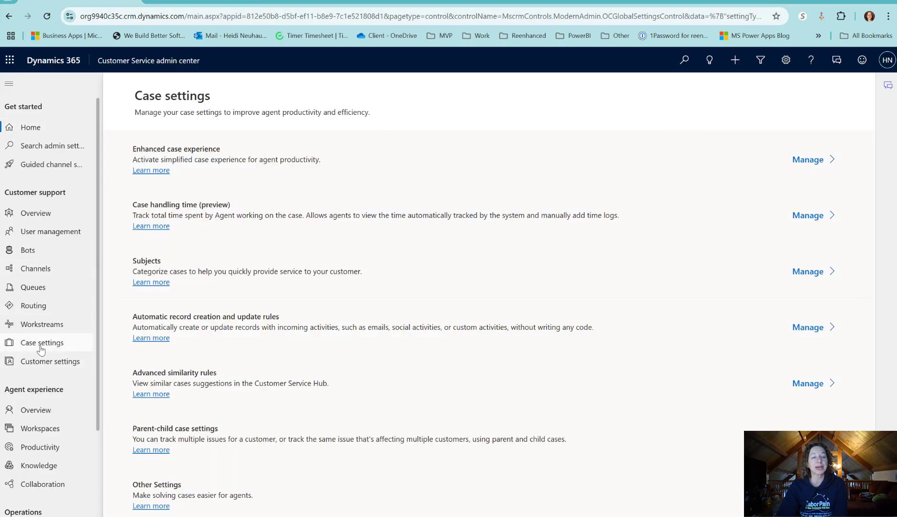
drag(170, 375, 165, 308)
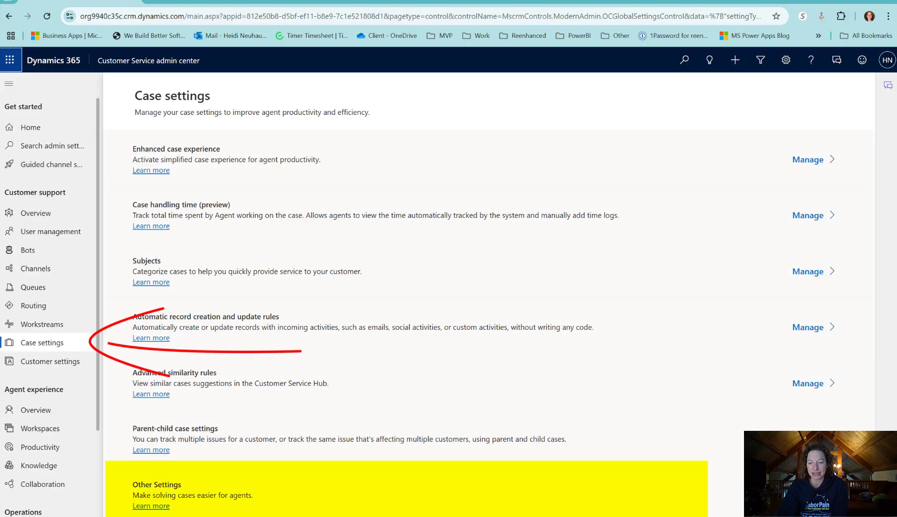
click(808, 495)
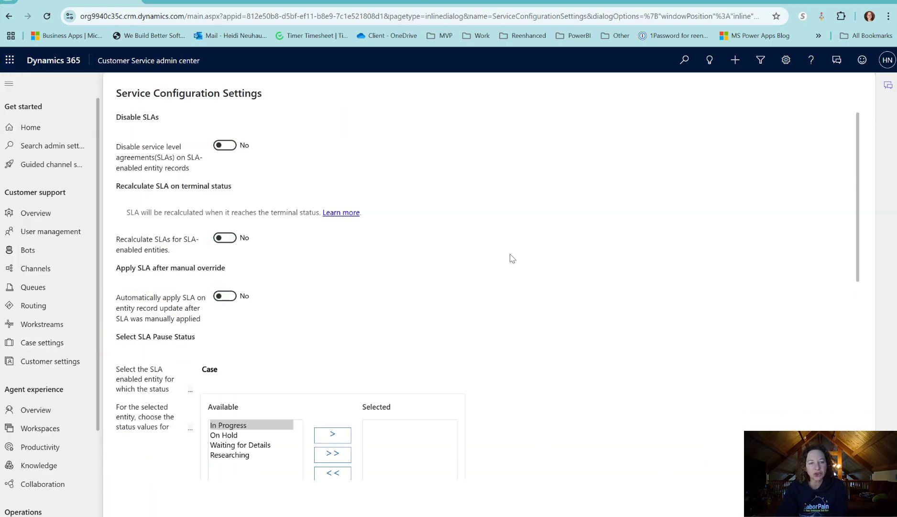
Set the style of the Resolve Case dialog box to Customizable dialog.
scroll(511, 281, down, 9)
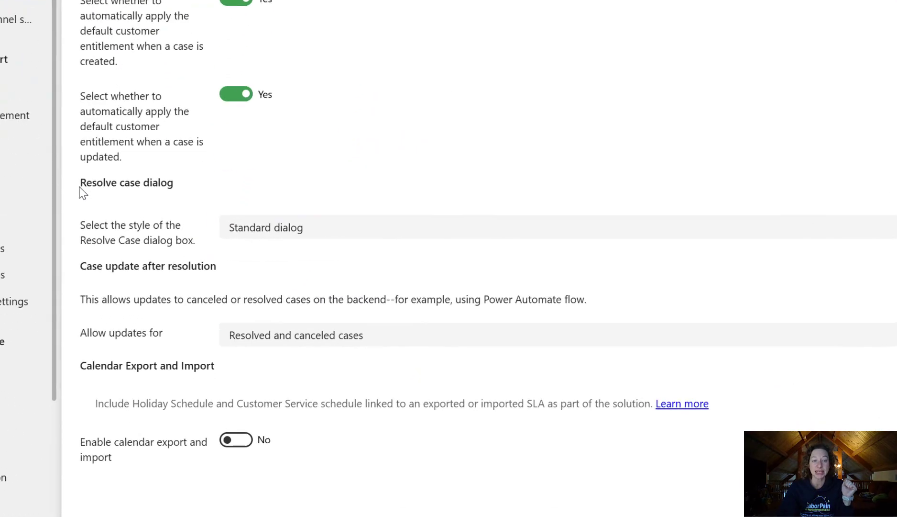
drag(116, 279, 184, 280)
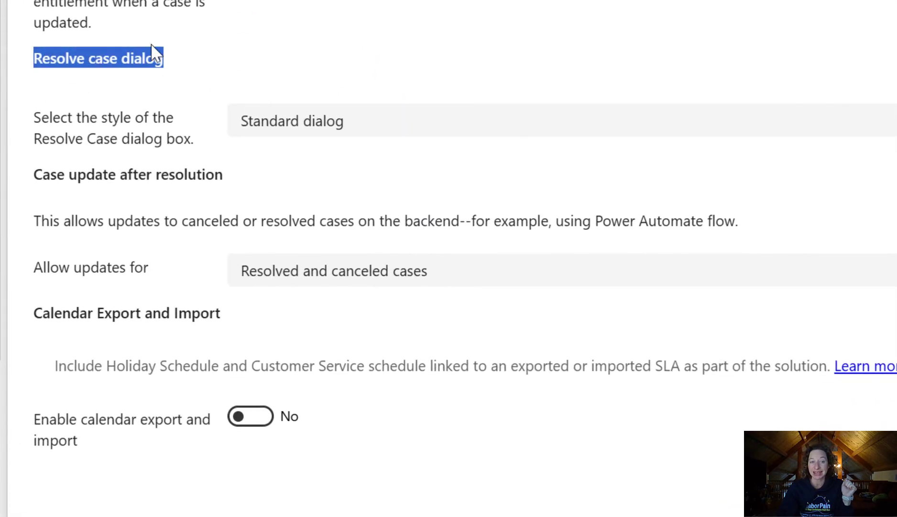
click(178, 272)
click(371, 128)
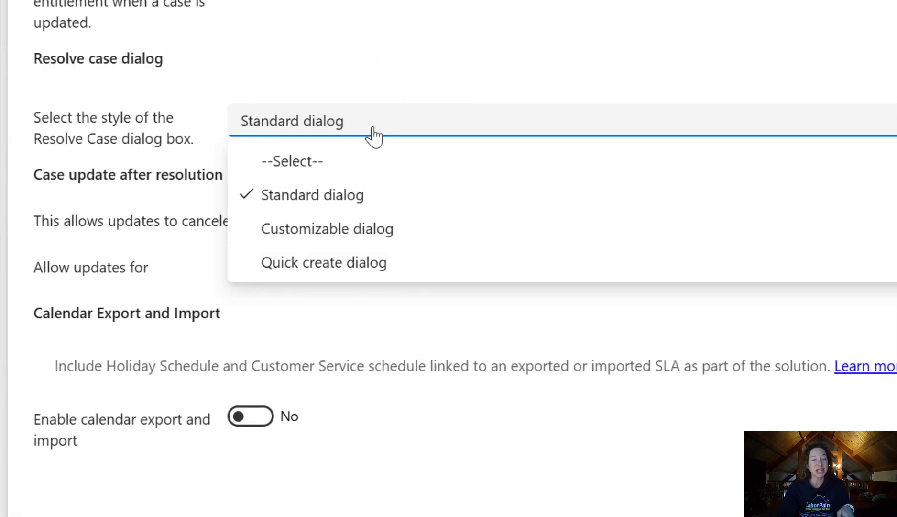
click(372, 234)
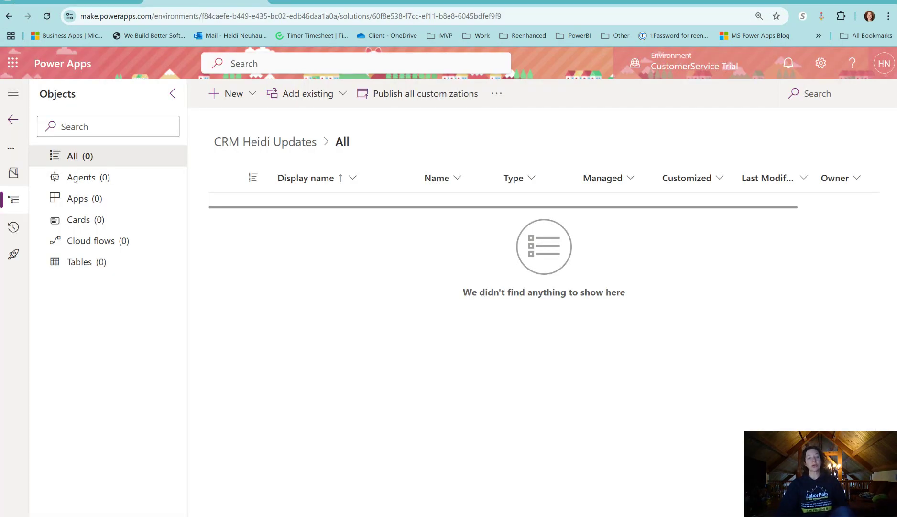
Switch to Power Apps and select the existing Case Resolution table to add to the open solution.
click(241, 3)
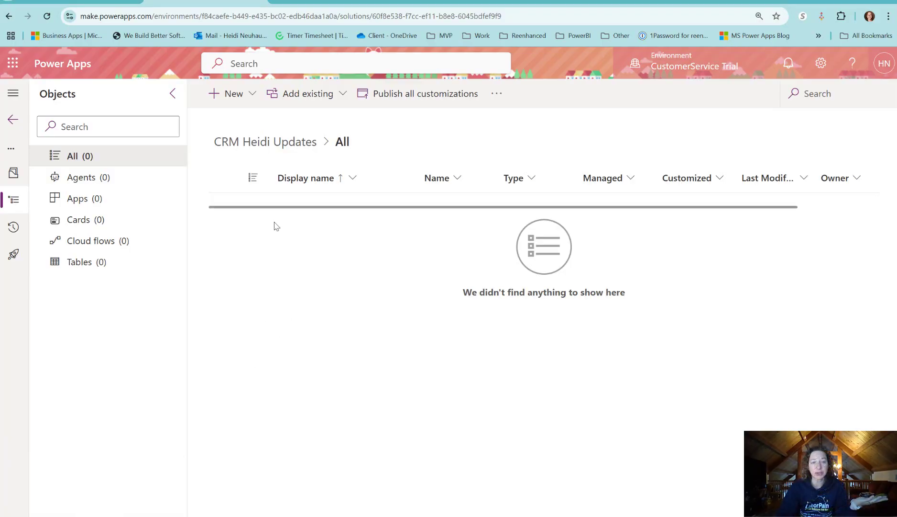
click(300, 96)
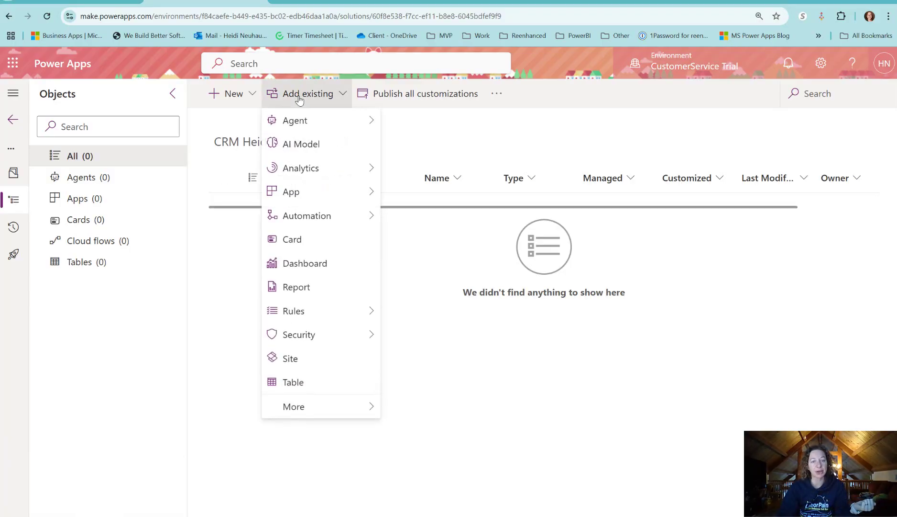
click(301, 381)
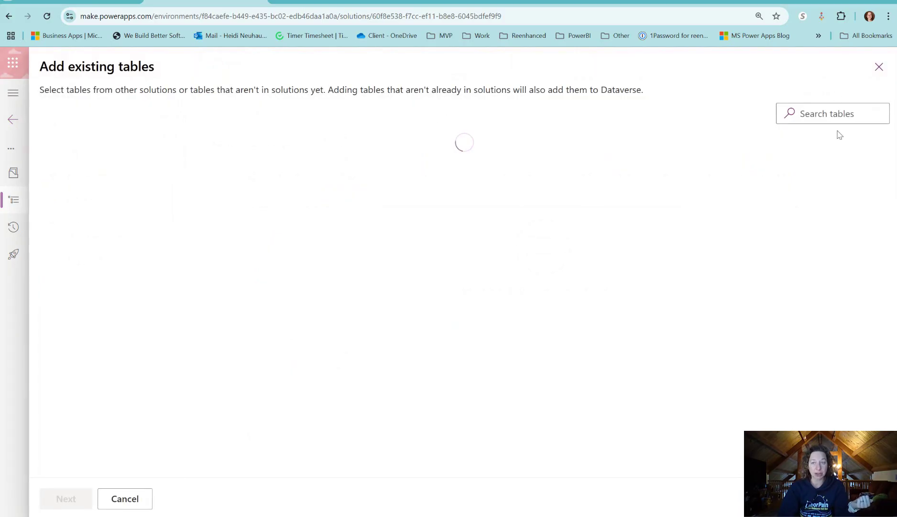
click(833, 115)
text(case)
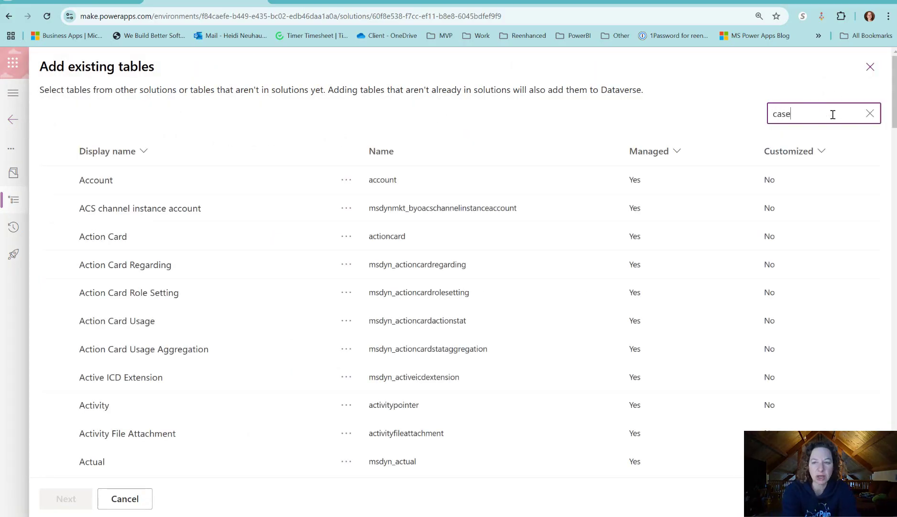
text( resolution)
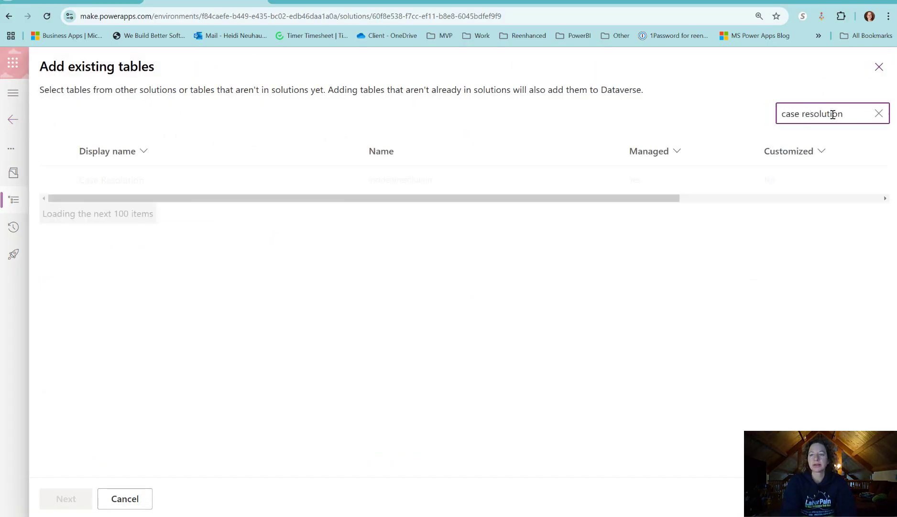
click(160, 178)
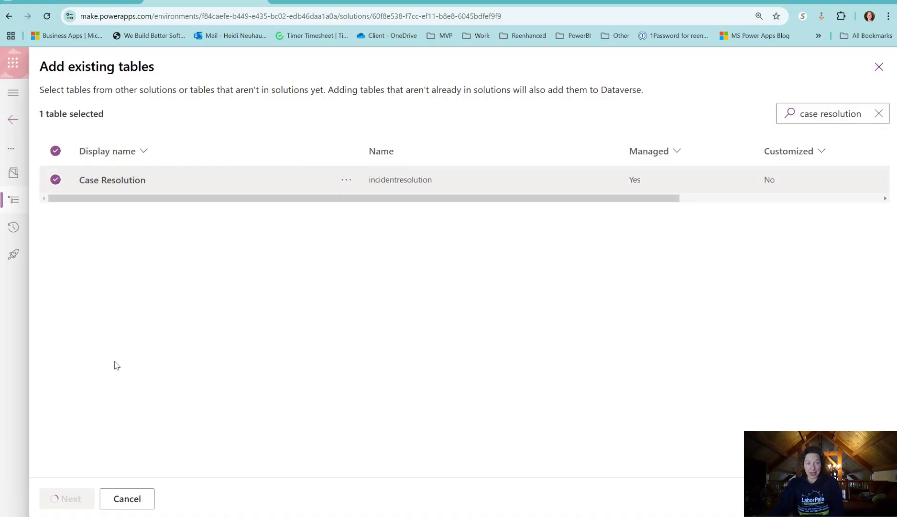
click(65, 497)
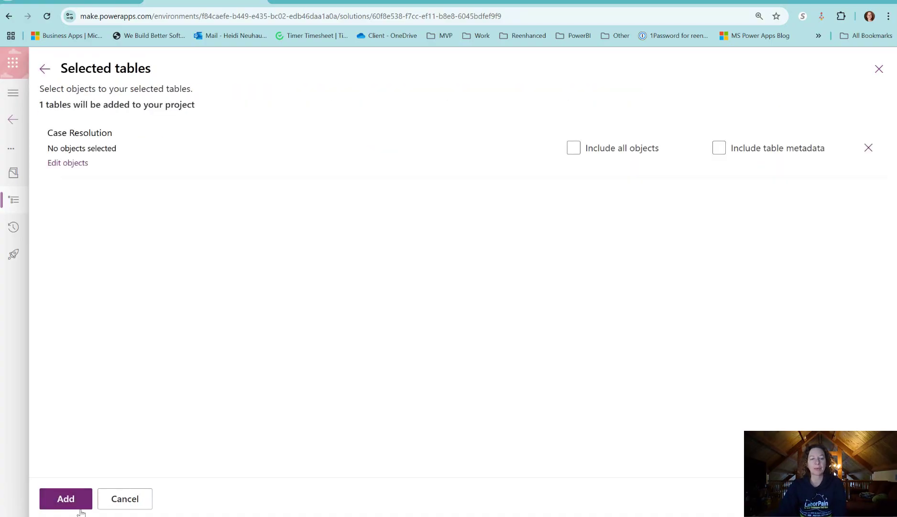
Include only the Information main form of the Case Resolution table and add the table to the solution.
click(75, 164)
click(312, 136)
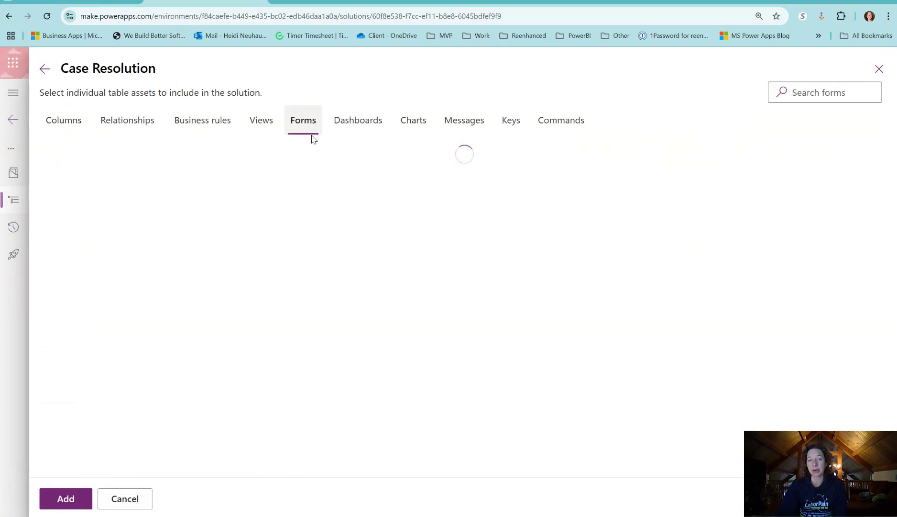
click(207, 249)
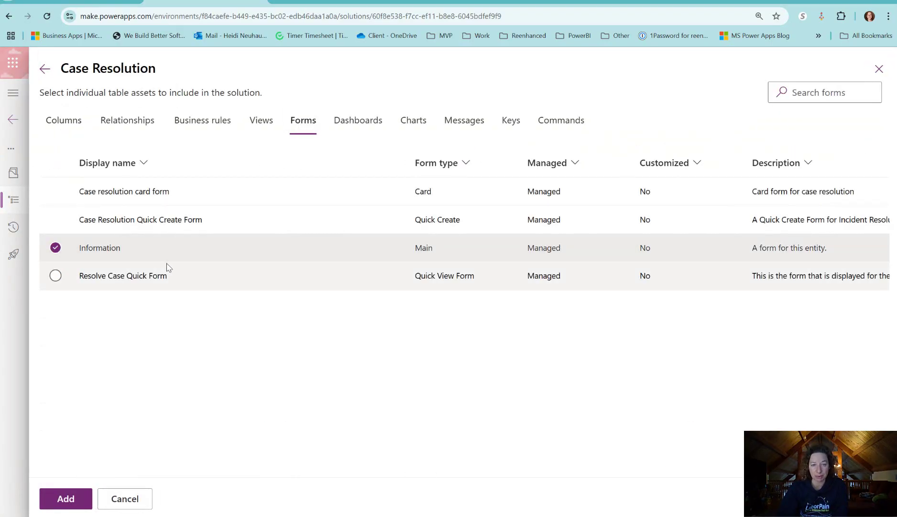
click(66, 499)
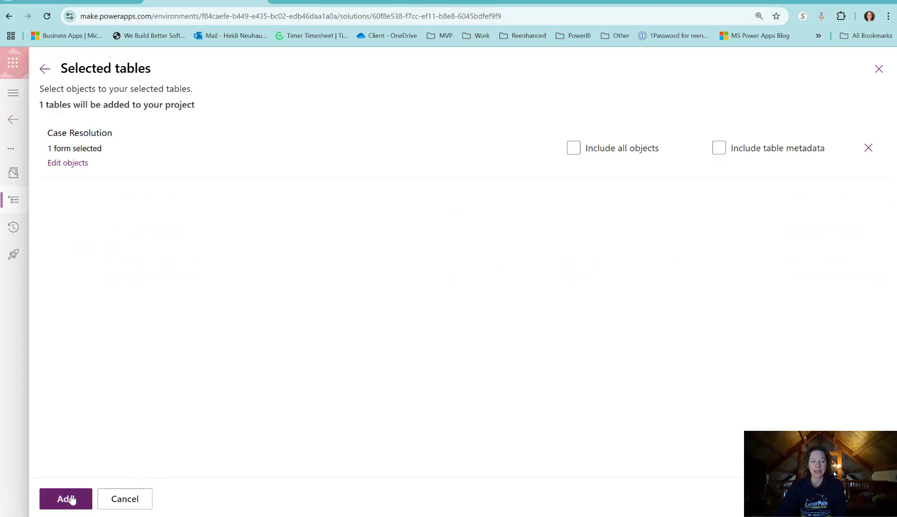
click(67, 498)
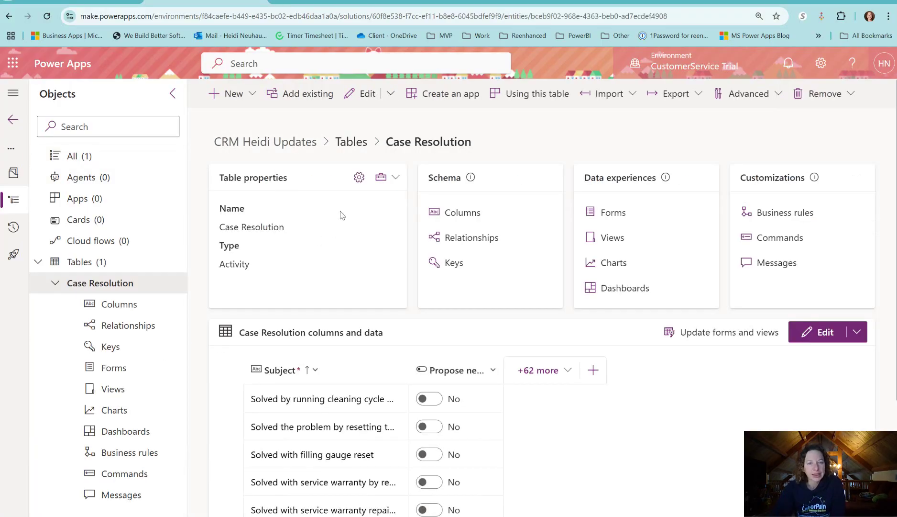
Start a new column in the Case Resolution table with the display name Billable Time.
click(298, 97)
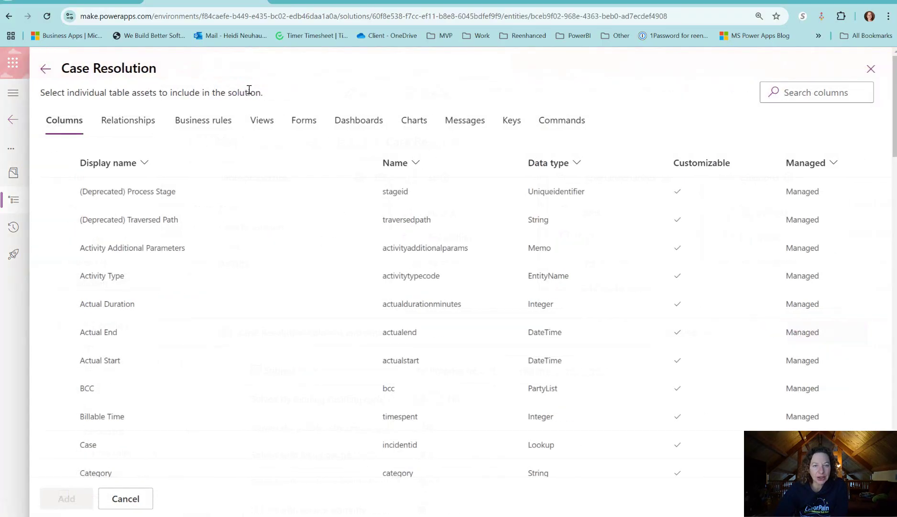
click(42, 68)
click(227, 93)
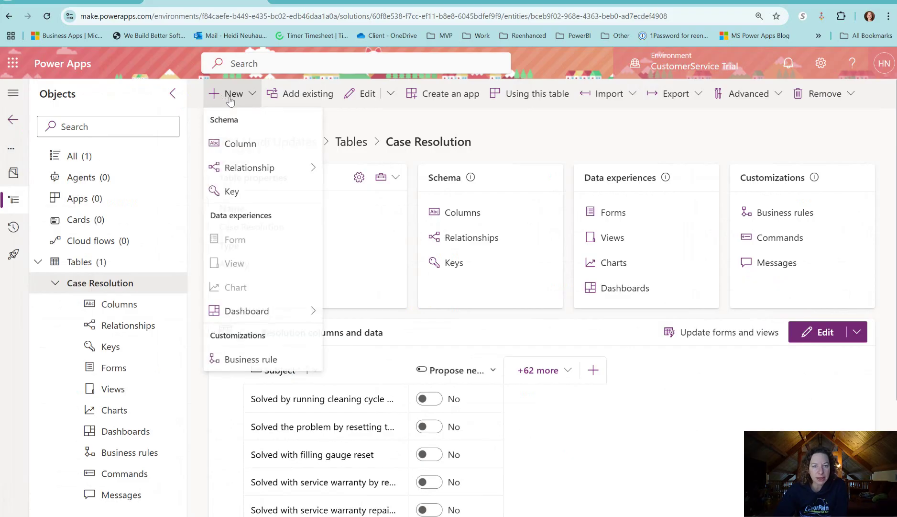
click(237, 142)
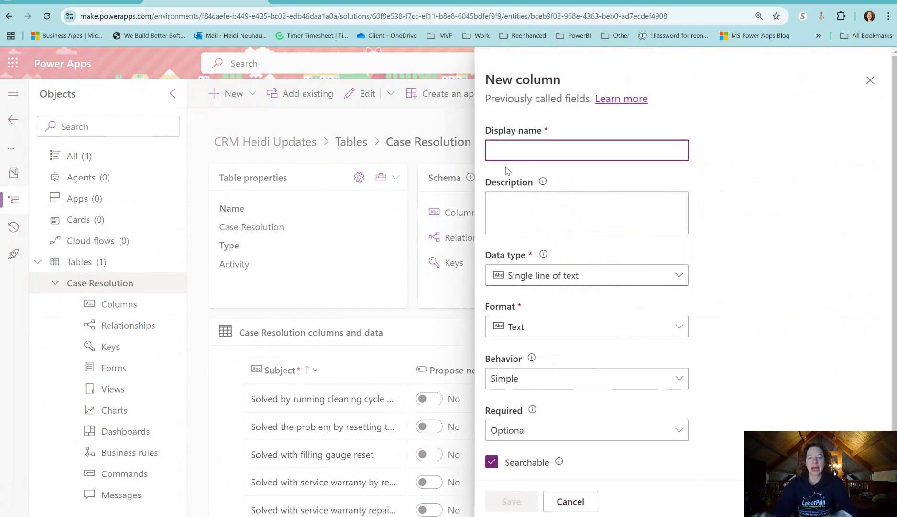
text(Billable Time)
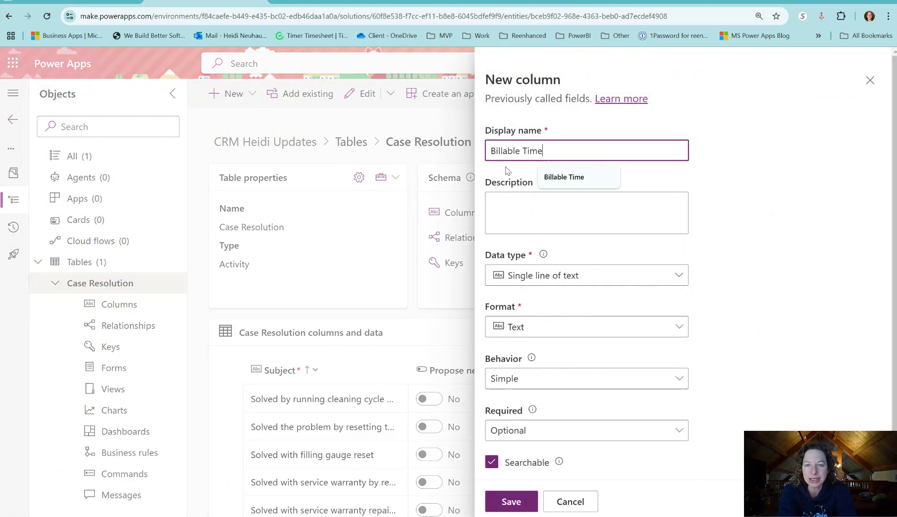
key(Tab)
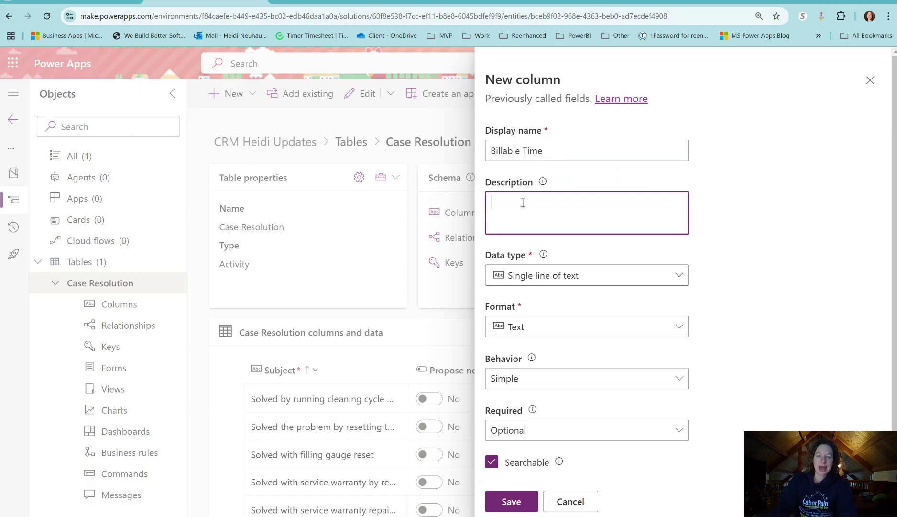
Set the Billable Time column's data type to Whole number with the Duration format and save it.
click(528, 275)
scroll(573, 396, down, 1)
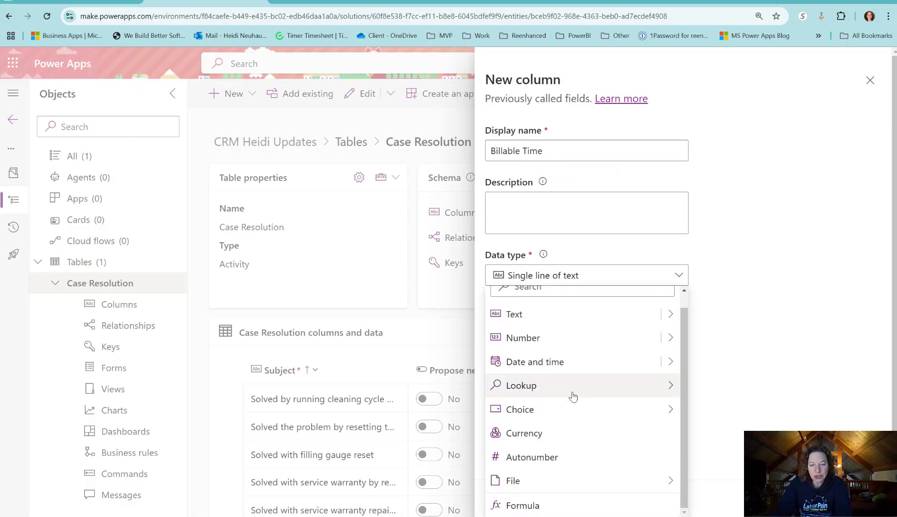
mouse_move(672, 341)
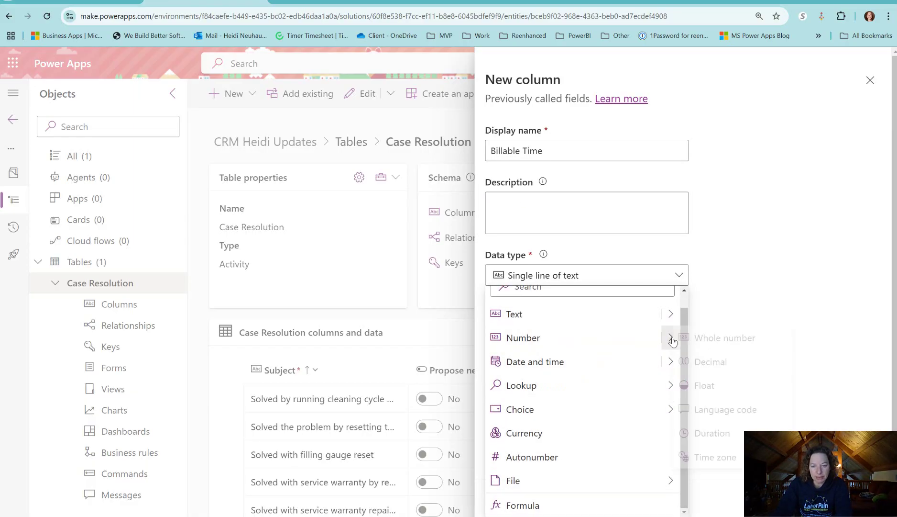
click(724, 341)
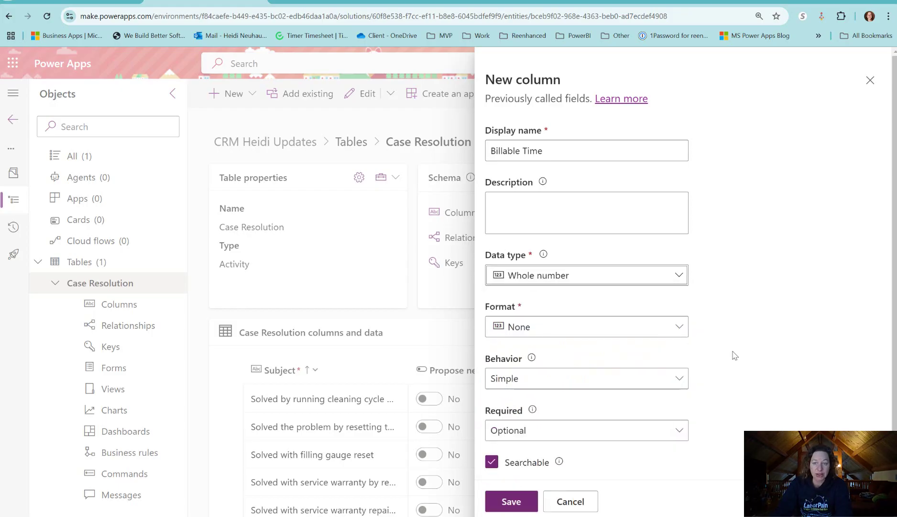
click(656, 330)
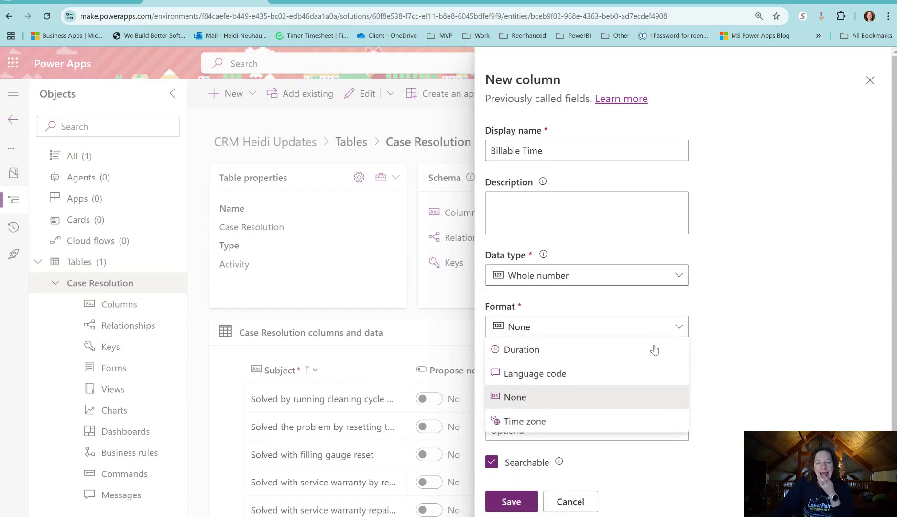
click(635, 345)
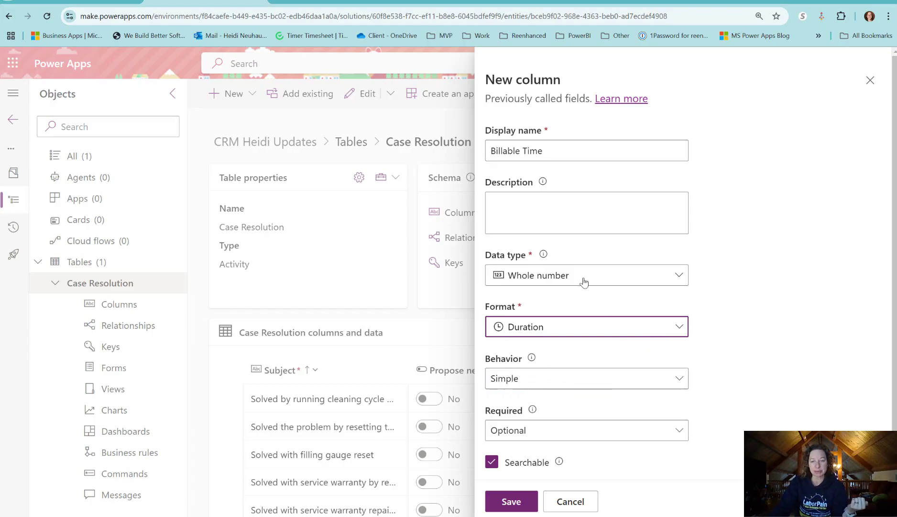
click(510, 501)
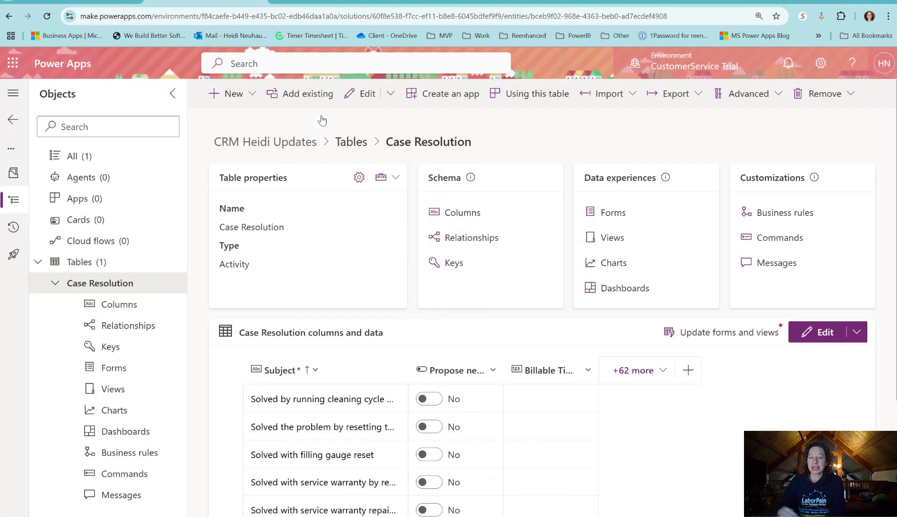
Open the Case Resolution table's Information main form for editing and read the notice about creating new forms.
click(607, 213)
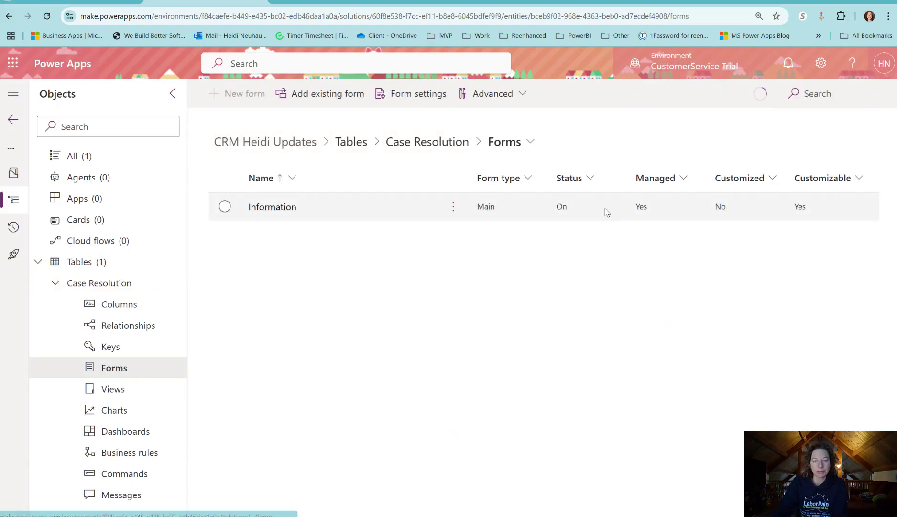
click(269, 209)
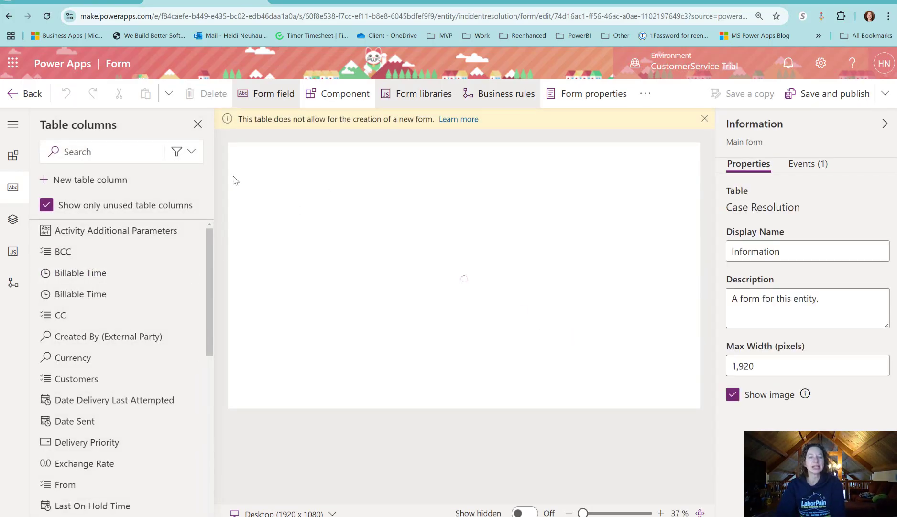
drag(238, 118, 475, 126)
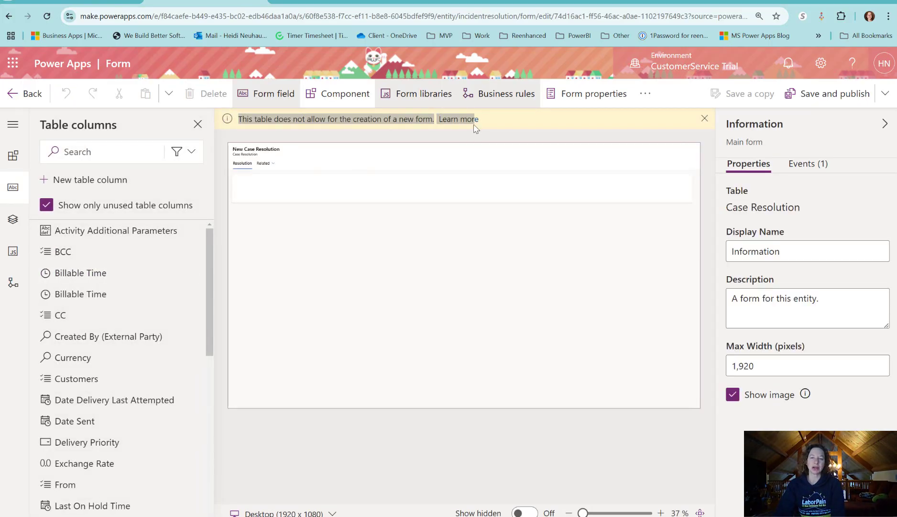
click(499, 139)
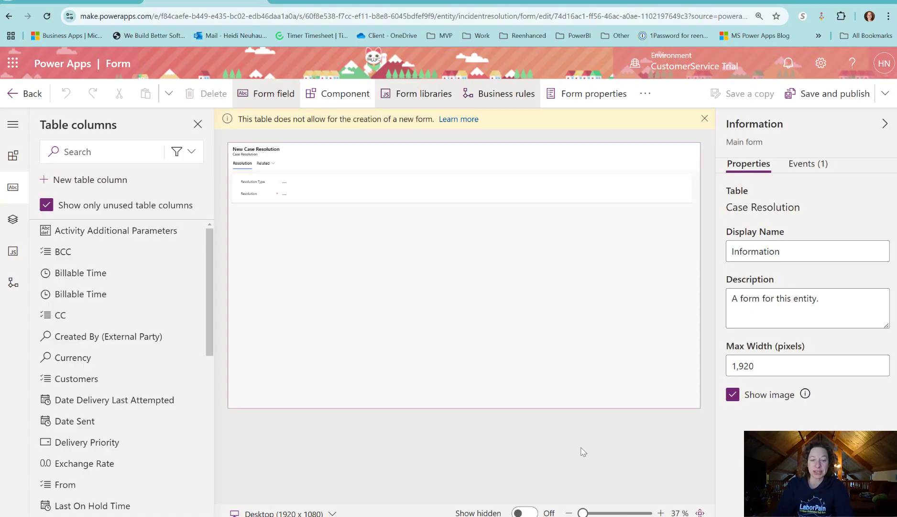
Delete the Resolution Type field from the Information form.
mouse_move(593, 514)
mouse_down()
mouse_move(620, 512)
mouse_move(604, 513)
mouse_up()
click(473, 310)
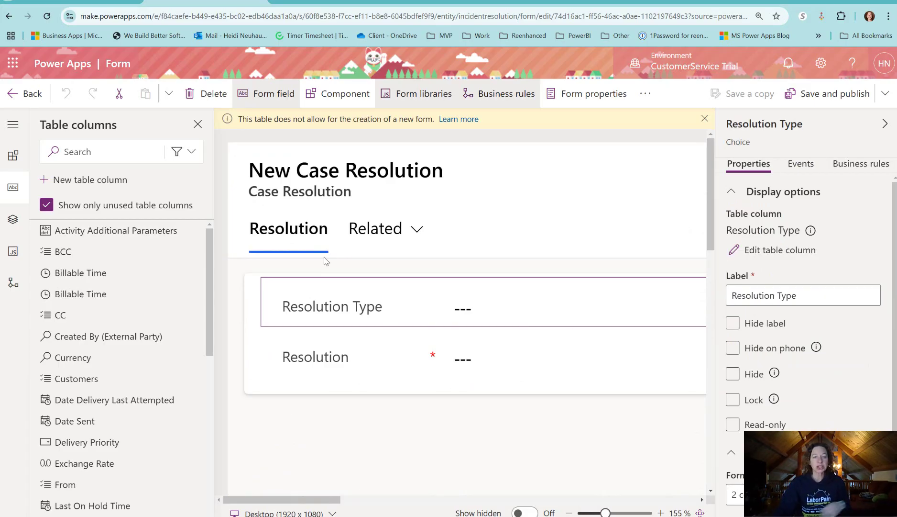
click(190, 94)
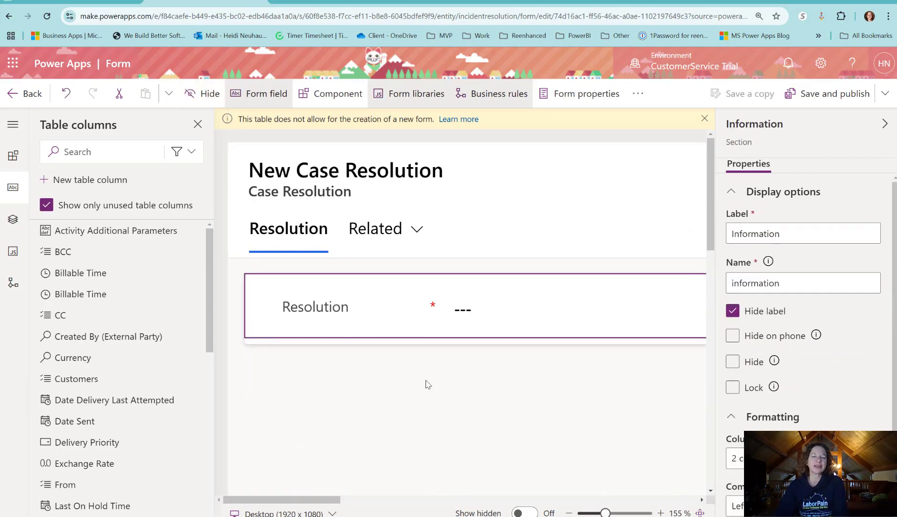
Hide the Resolution field on the Case Resolution Information form.
click(476, 311)
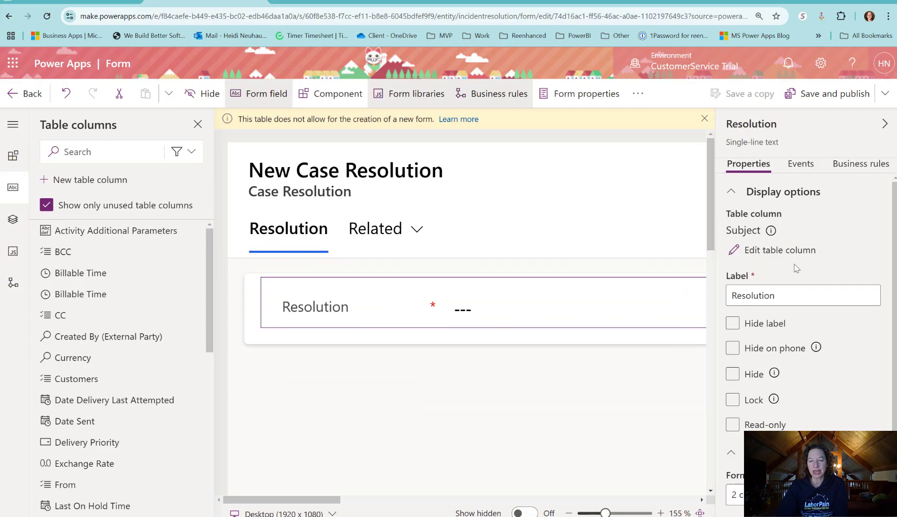
click(735, 378)
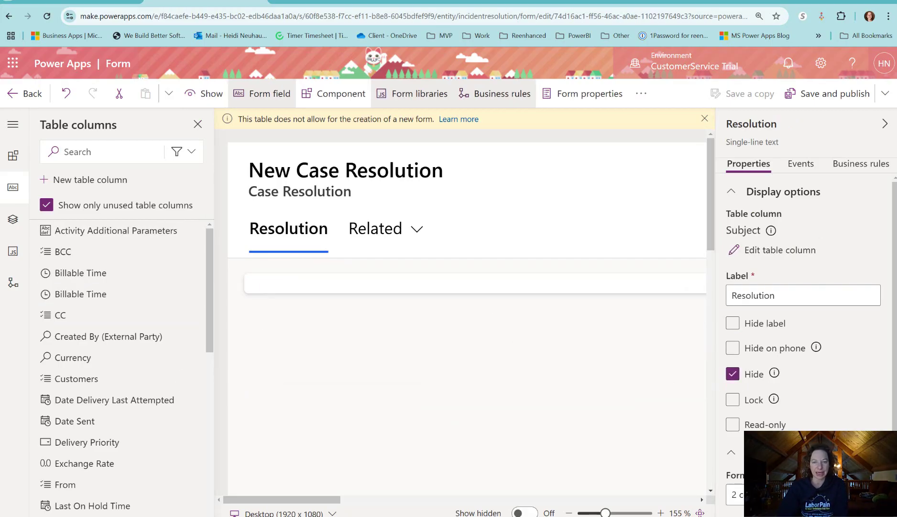
click(732, 374)
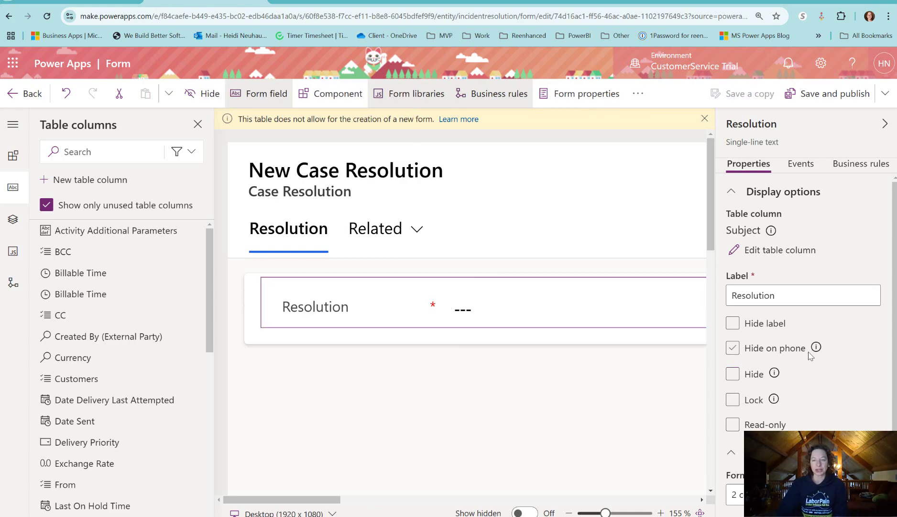
click(735, 378)
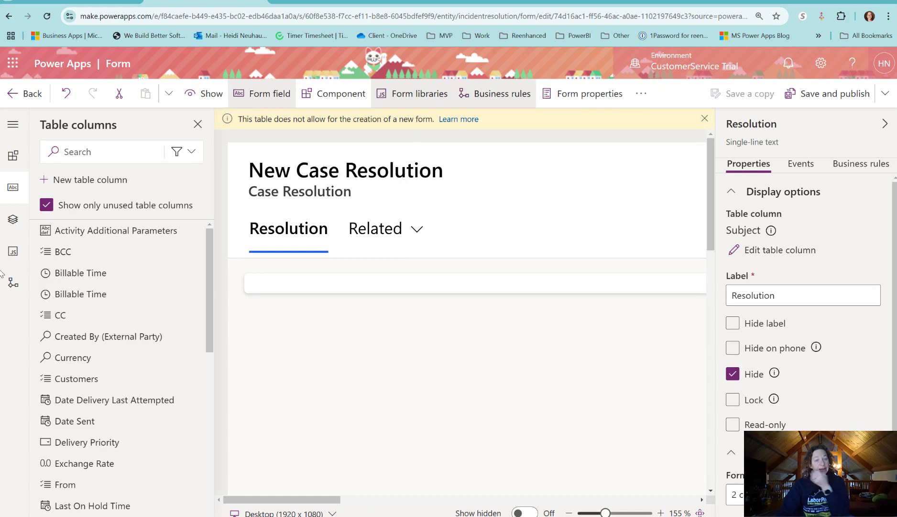
Add the Billable Time column to the form's Resolution tab and place the Total Time column above it.
drag(94, 273, 360, 284)
scroll(208, 263, down, 1)
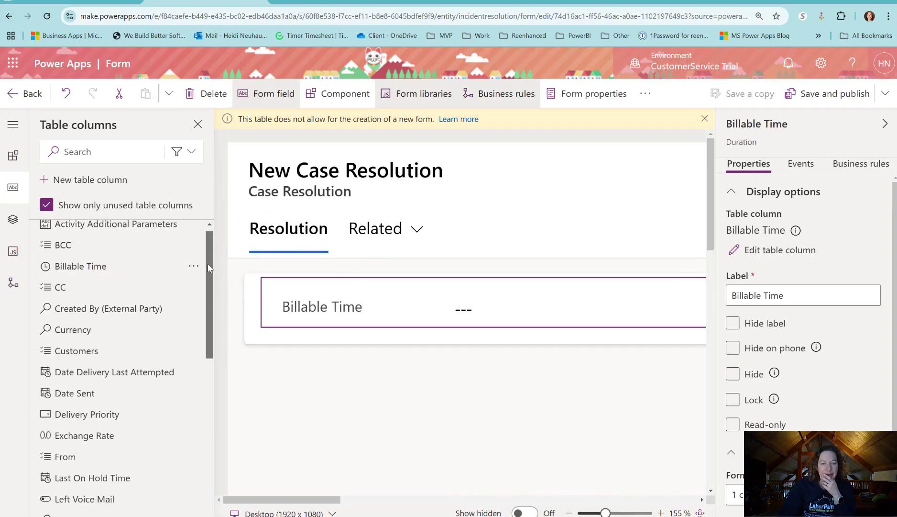
scroll(207, 263, down, 10)
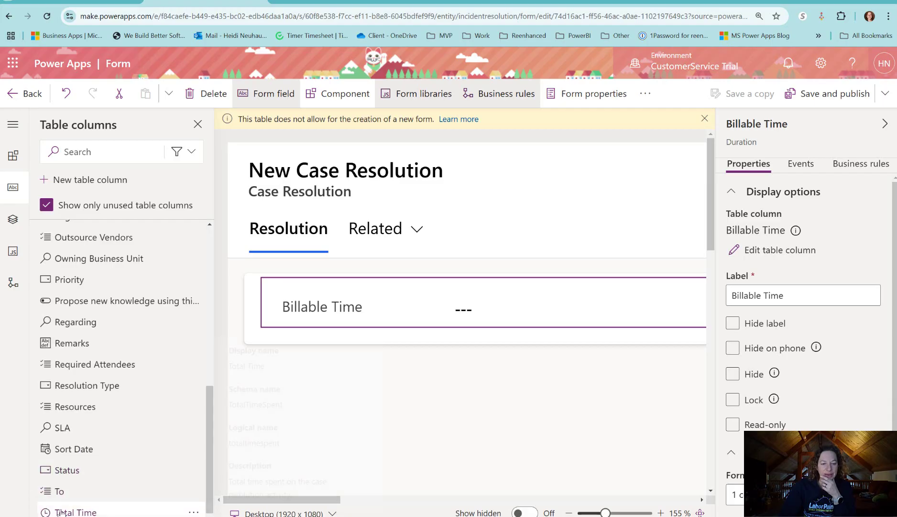
drag(65, 511, 320, 293)
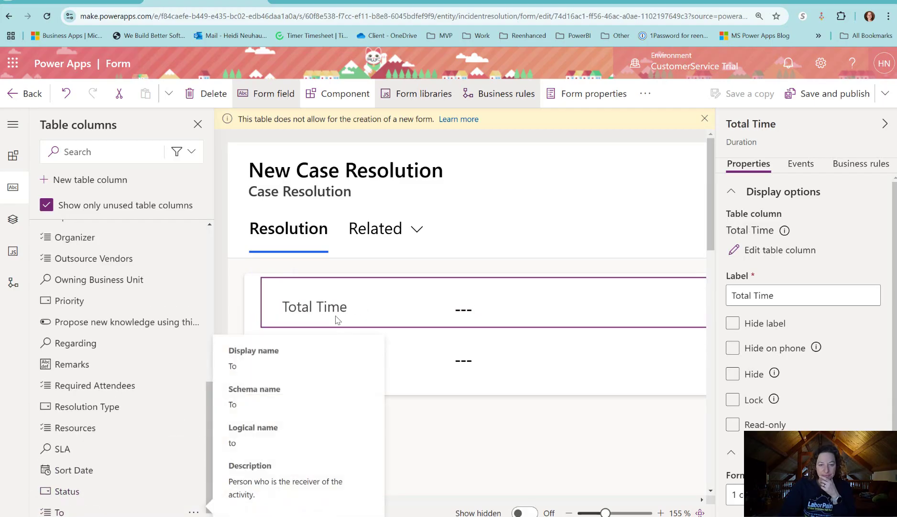
Lock the Total Time field on the form, then save and publish the form.
click(732, 401)
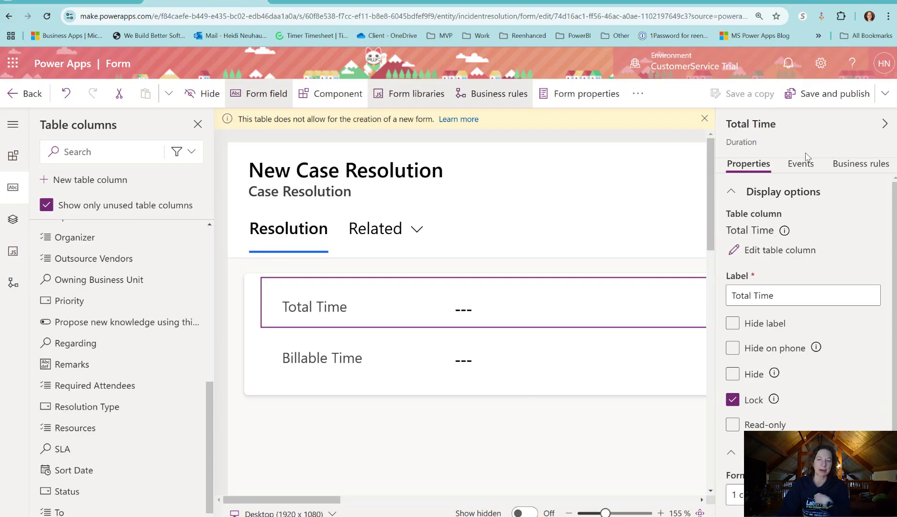
click(356, 447)
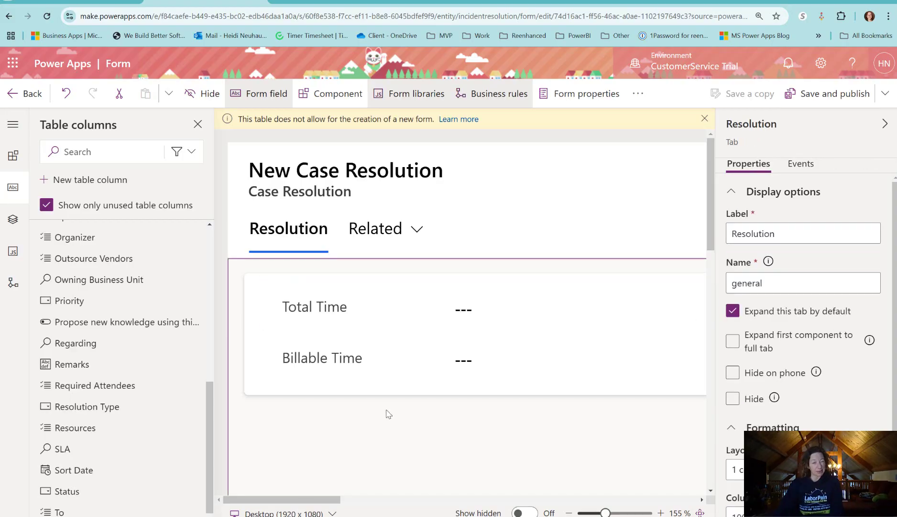
click(372, 367)
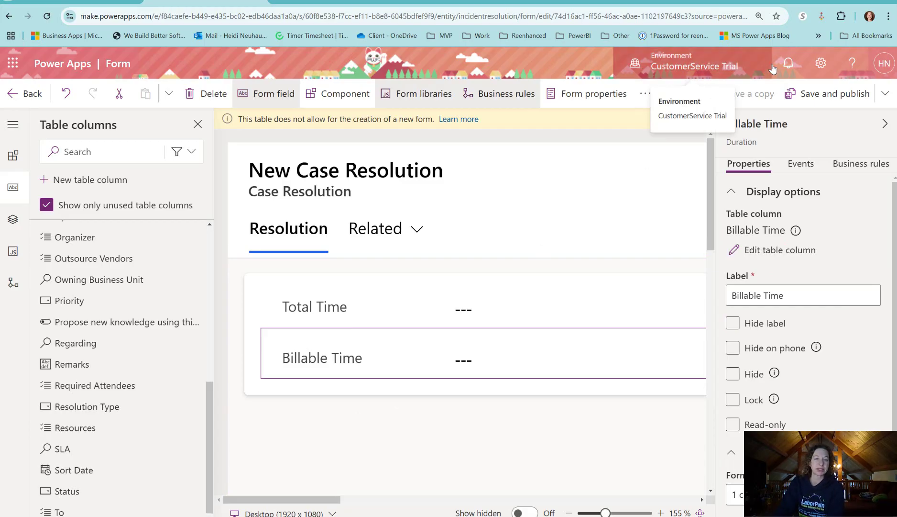
click(825, 95)
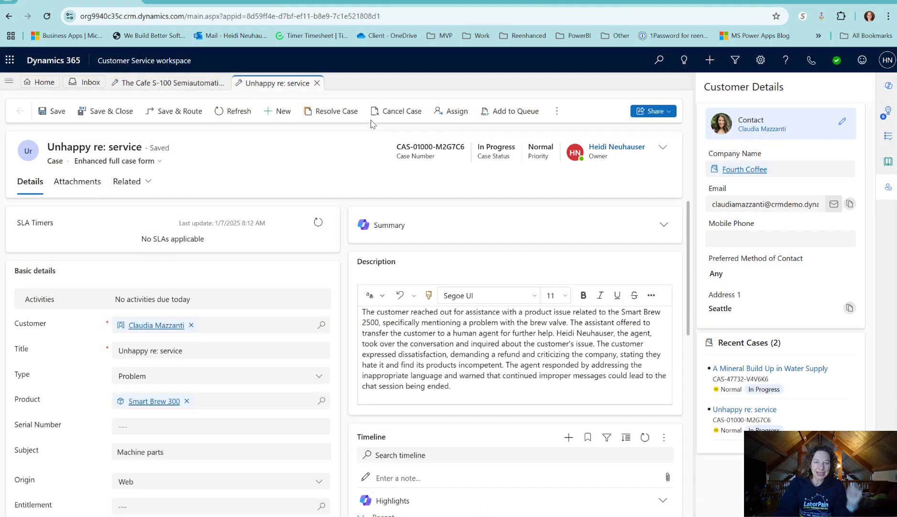
Resolve the "Unhappy re: service" case in Customer Service workspace with a Billable Time of 30 minutes and save the resolution.
click(348, 121)
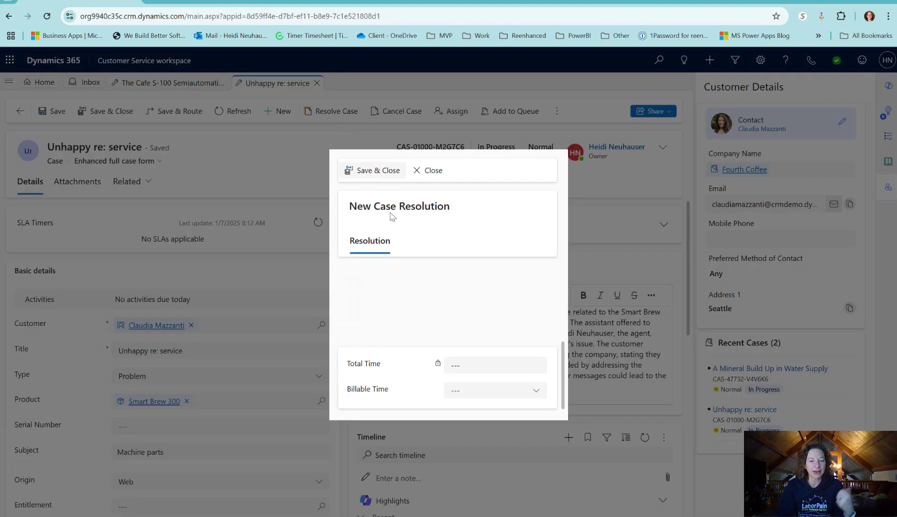
click(473, 374)
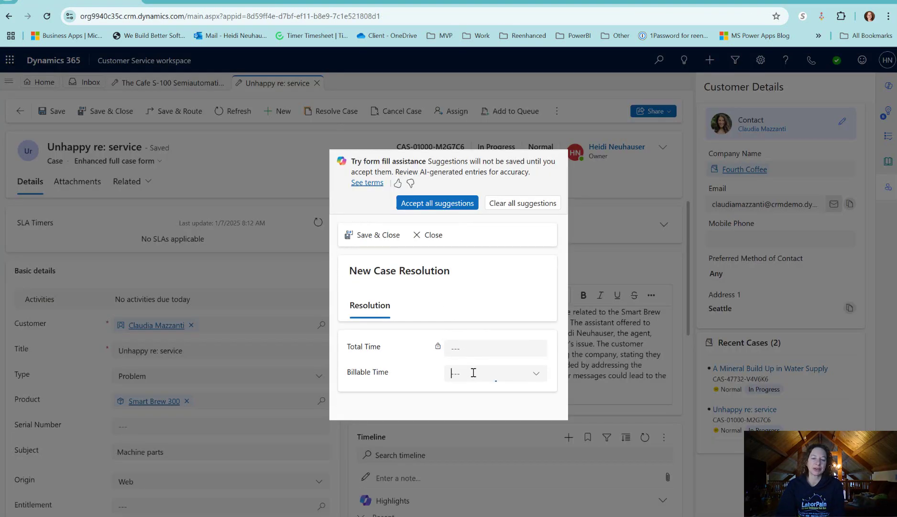
text(30 minutes)
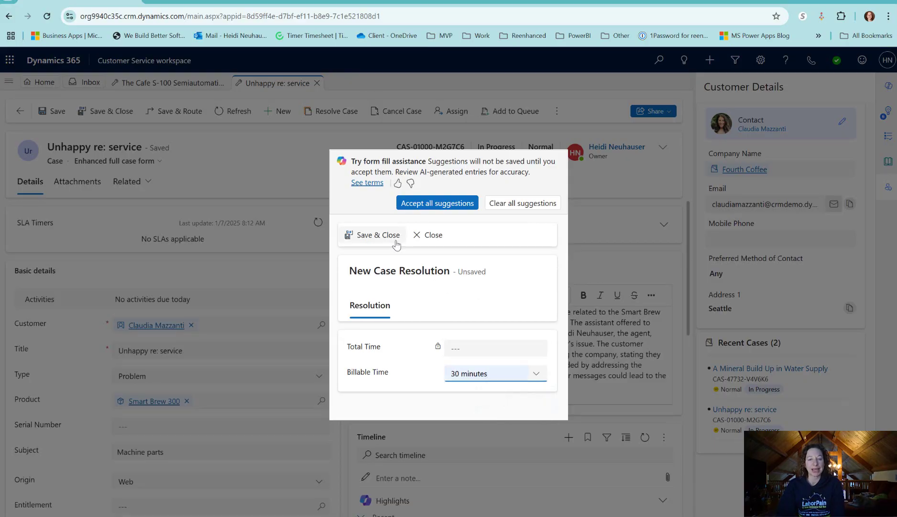
click(378, 235)
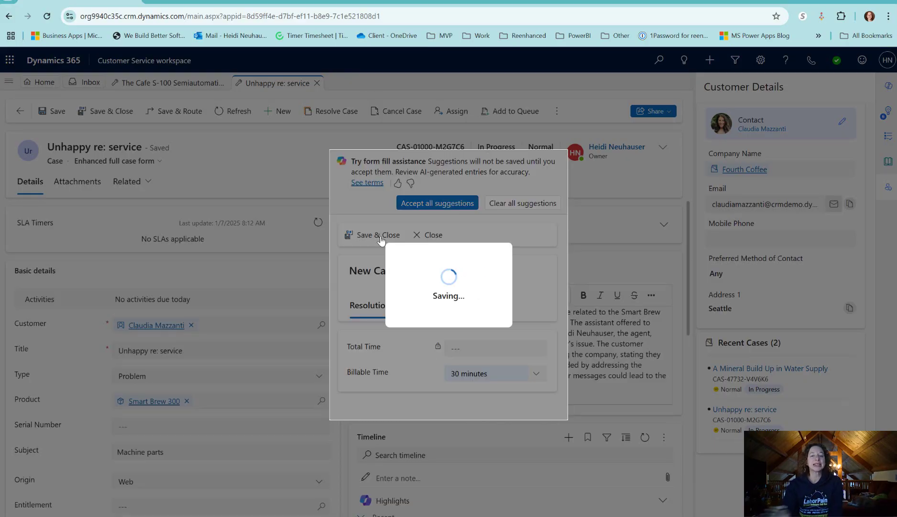